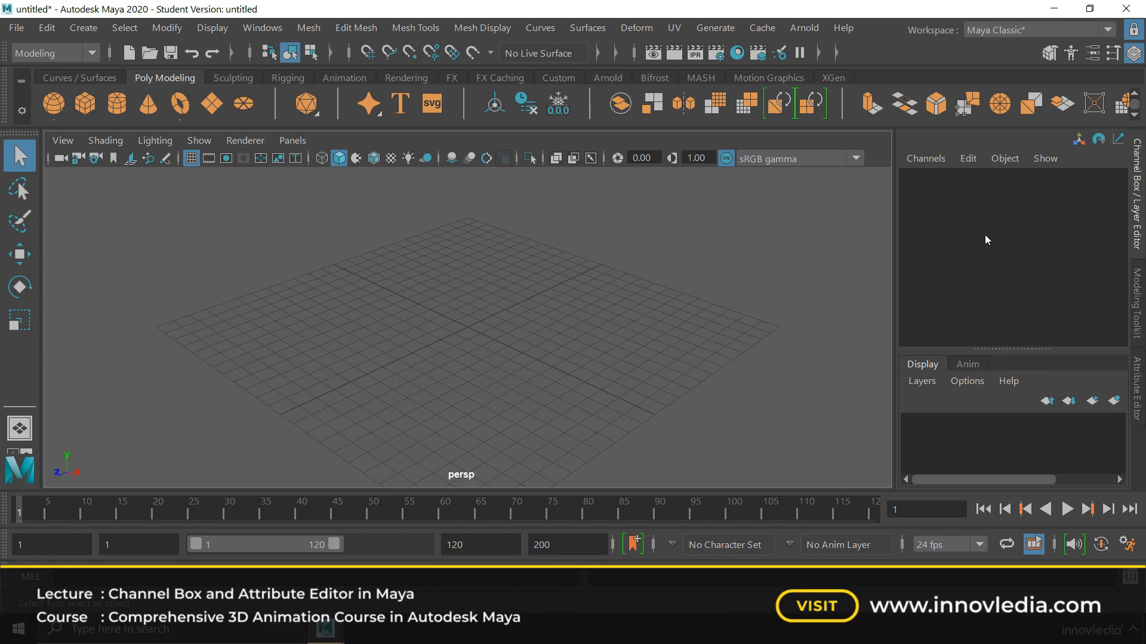
- Show the Channel Box and create a polygon cube on the grid, about 7.1 wide, 6.7 high and 8.2 deep
{"action": "key", "text": "ctrl+a"}
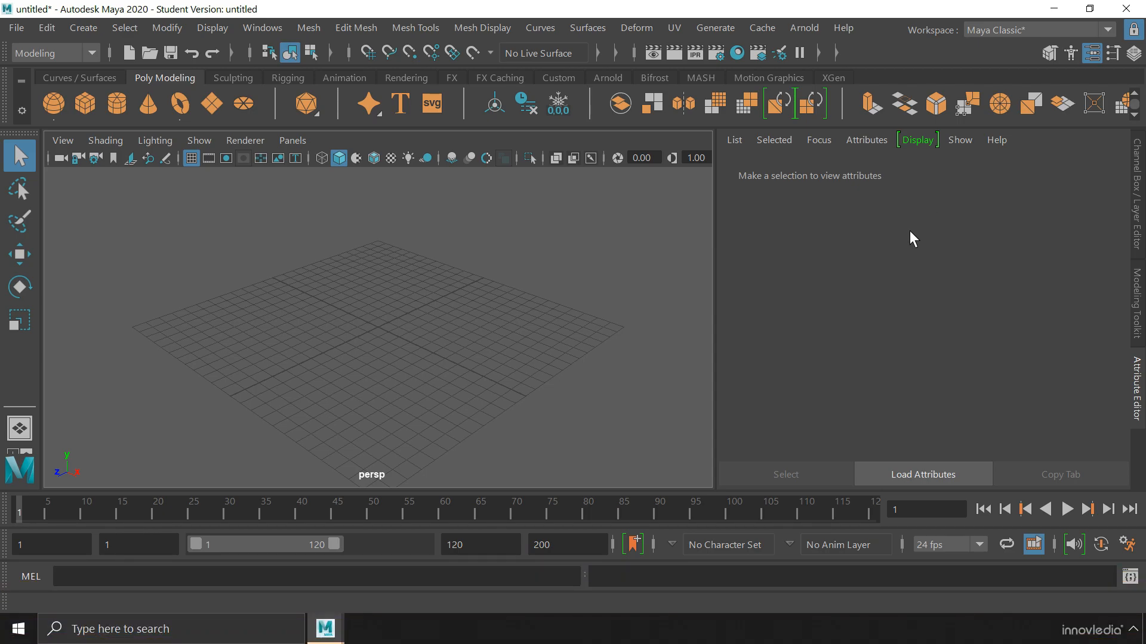
{"action": "left_click", "coordinate": [1134, 199]}
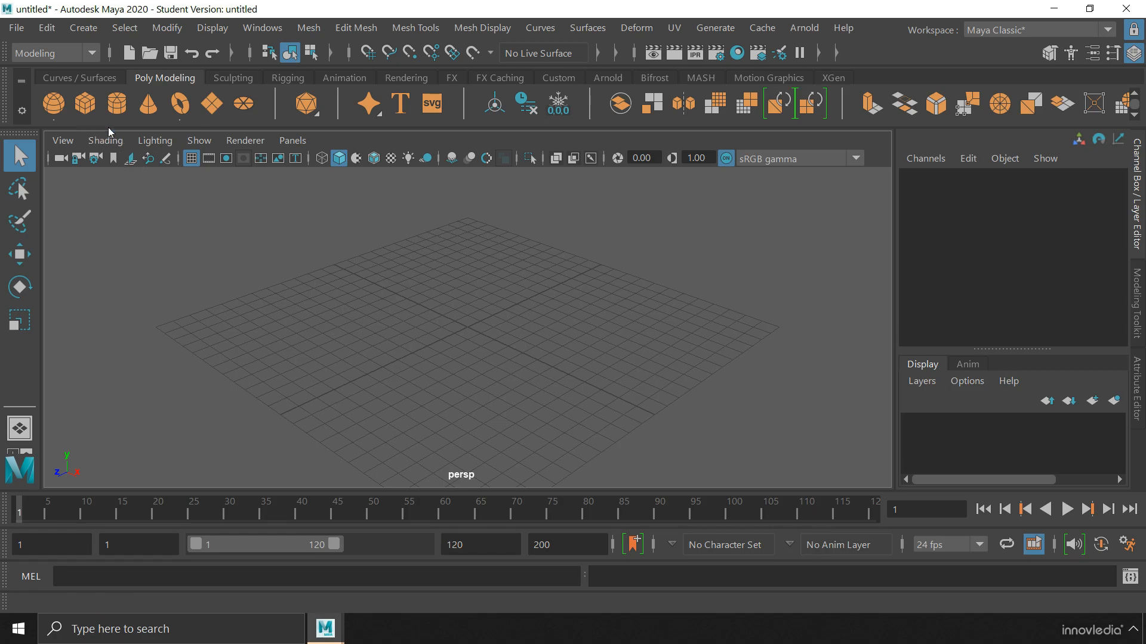
{"action": "left_click", "coordinate": [86, 102]}
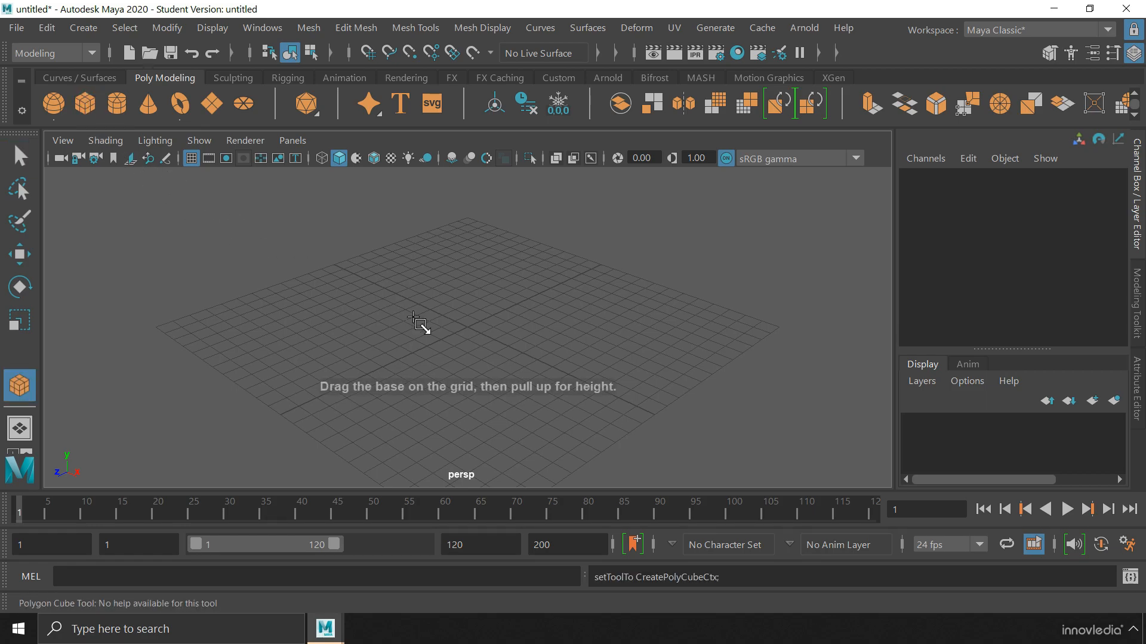
{"action": "left_click", "coordinate": [429, 327]}
{"action": "left_click_drag", "start_coordinate": [430, 327], "coordinate": [630, 214]}
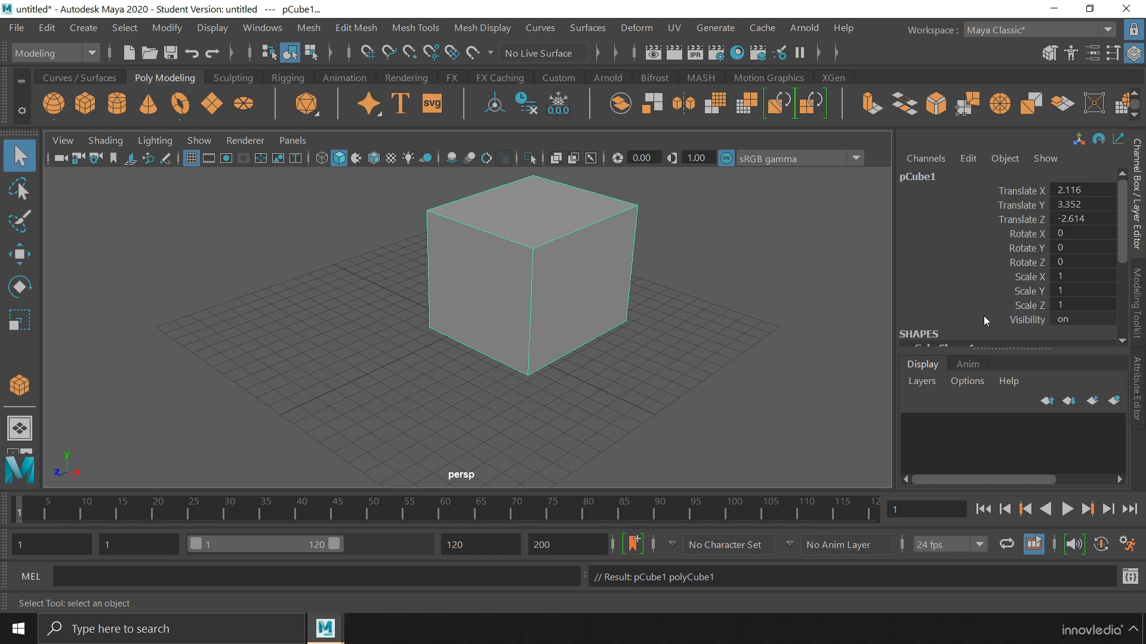
- Rename the cube as Box
{"action": "left_click", "coordinate": [941, 173]}
{"action": "type", "text": "Box"}
{"action": "key", "text": "Return"}
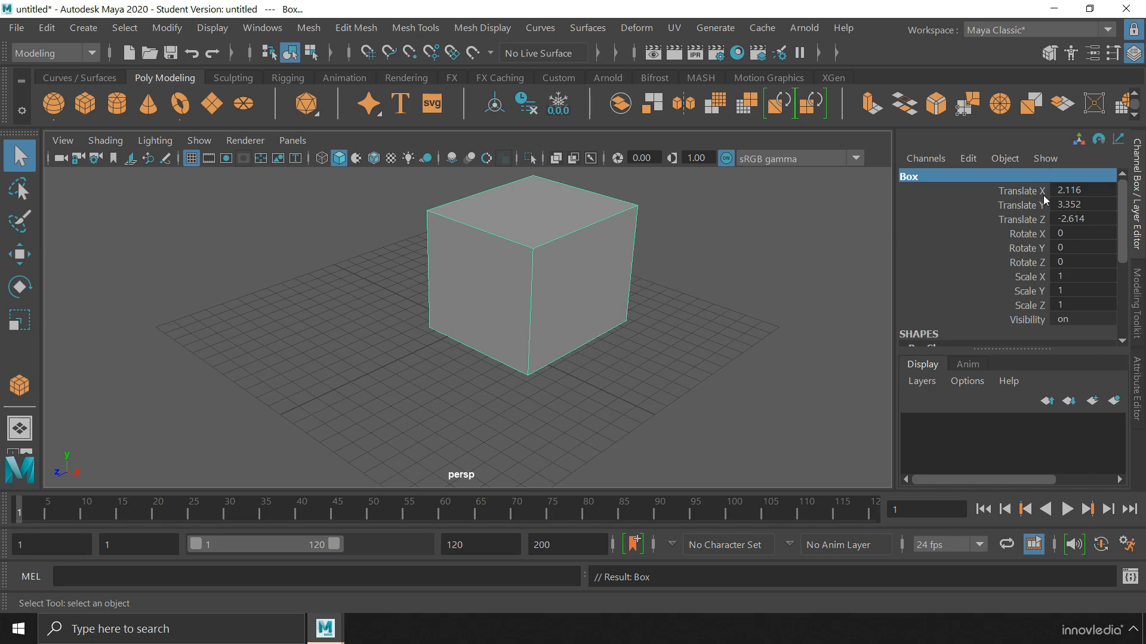
- Set the box's Translate X and Translate Z to 0
{"action": "double_click", "coordinate": [1062, 189]}
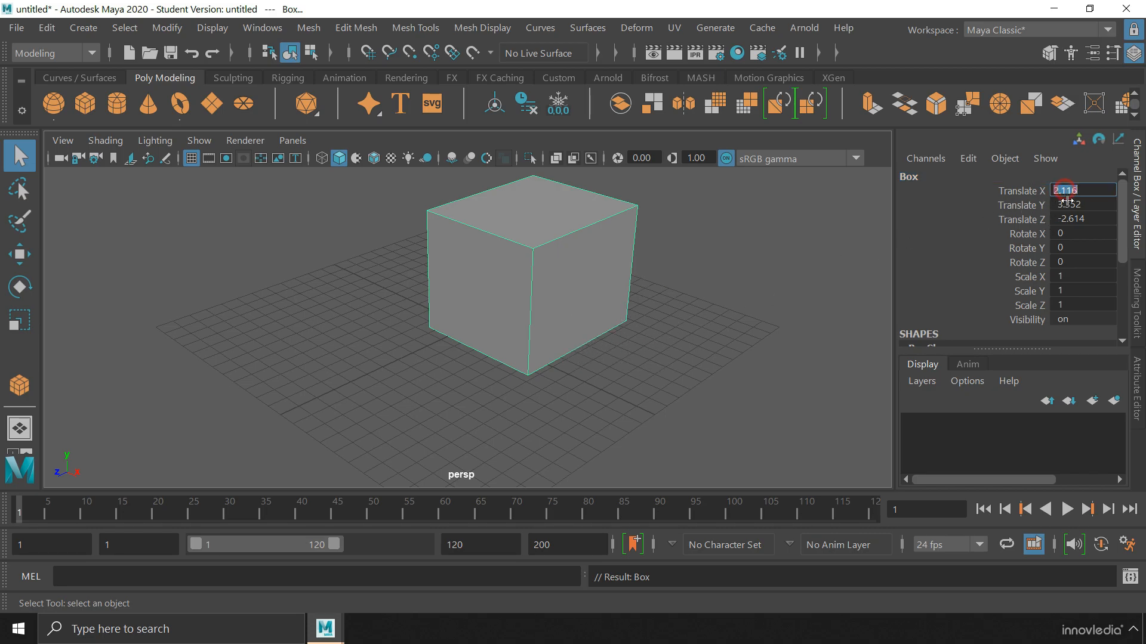
{"action": "type", "text": "0"}
{"action": "key", "text": "Return"}
{"action": "double_click", "coordinate": [1063, 219]}
{"action": "type", "text": "0"}
{"action": "key", "text": "Return"}
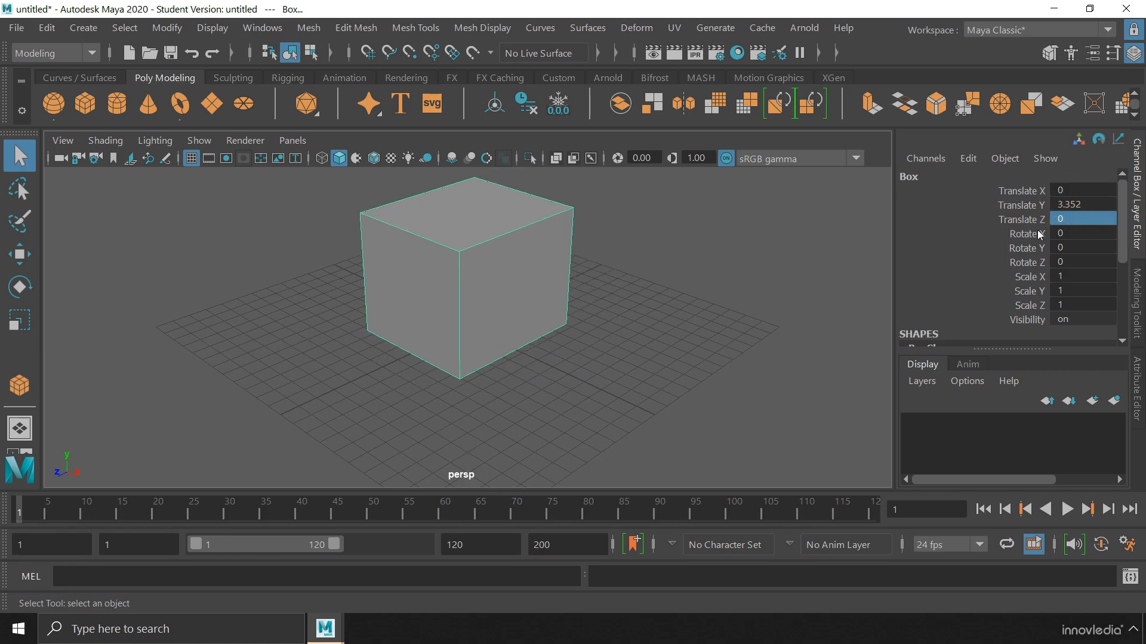
- Try rotating the box by 30 degrees on the X, Y and Z axes, and undo the rotation
{"action": "left_click_drag", "start_coordinate": [1060, 233], "coordinate": [1071, 261]}
{"action": "type", "text": "30"}
{"action": "key", "text": "Return"}
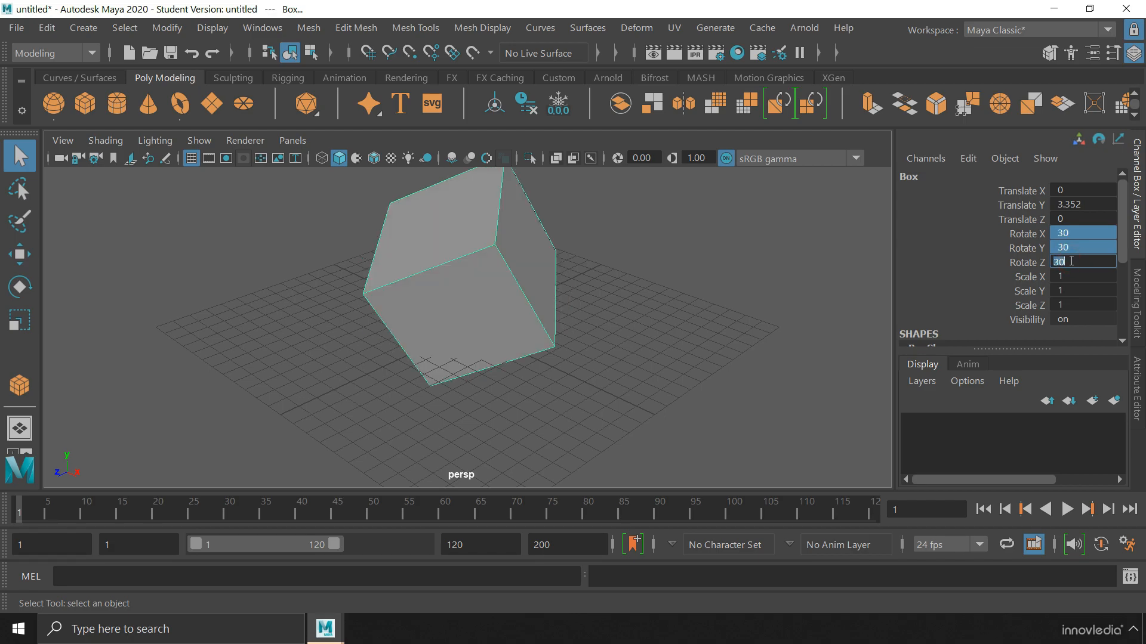
{"action": "key", "text": "ctrl+z"}
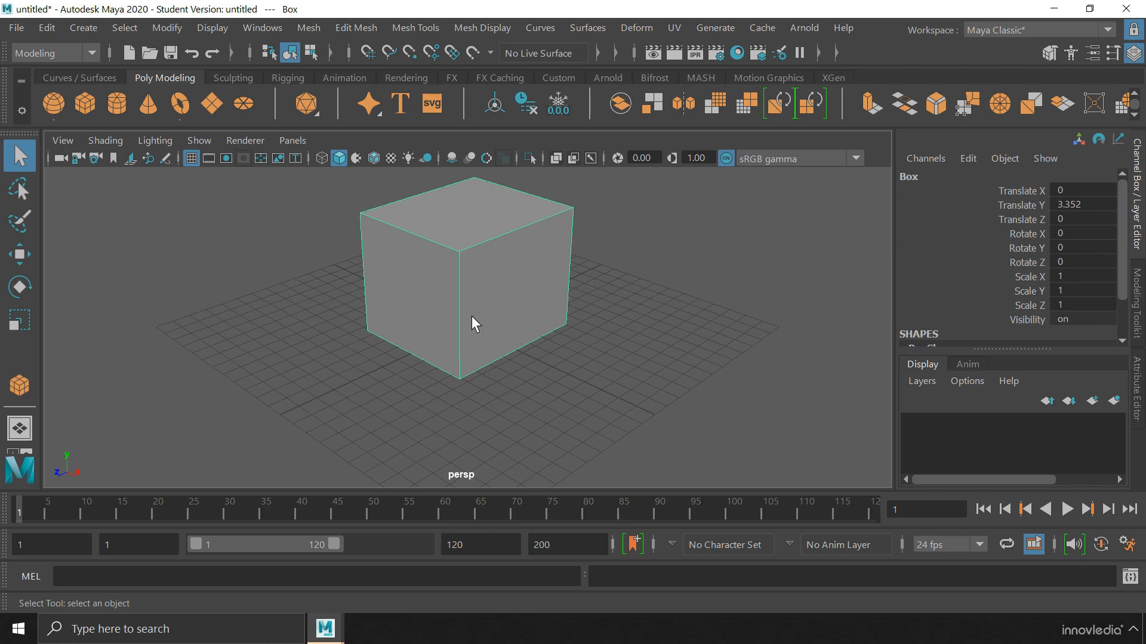
- Try scaling the box on all three axes to 2 and to 0.5, and restore the scale to 1
{"action": "left_click_drag", "start_coordinate": [1074, 276], "coordinate": [1077, 304]}
{"action": "type", "text": "2"}
{"action": "key", "text": "Return"}
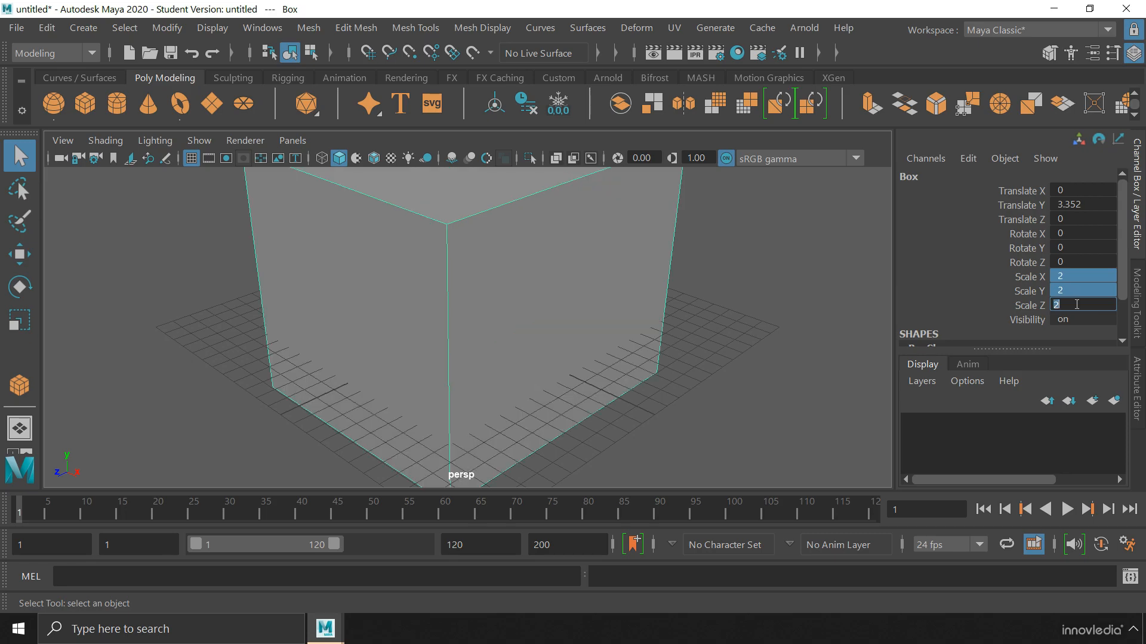
{"action": "type", "text": "0.5"}
{"action": "key", "text": "Return"}
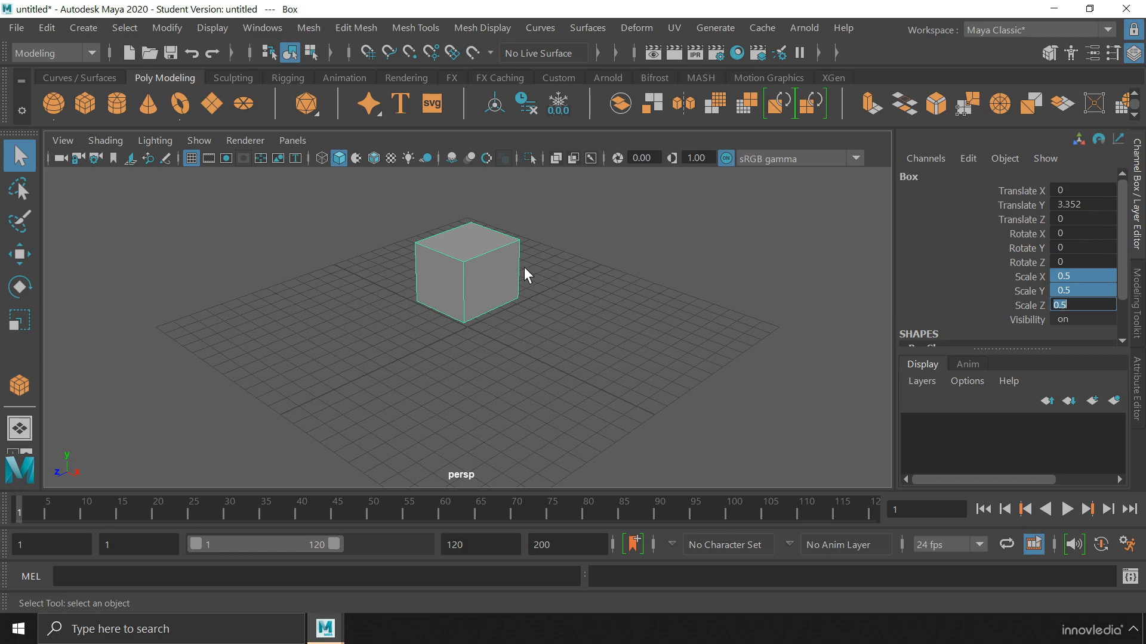
{"action": "type", "text": "1"}
{"action": "key", "text": "Return"}
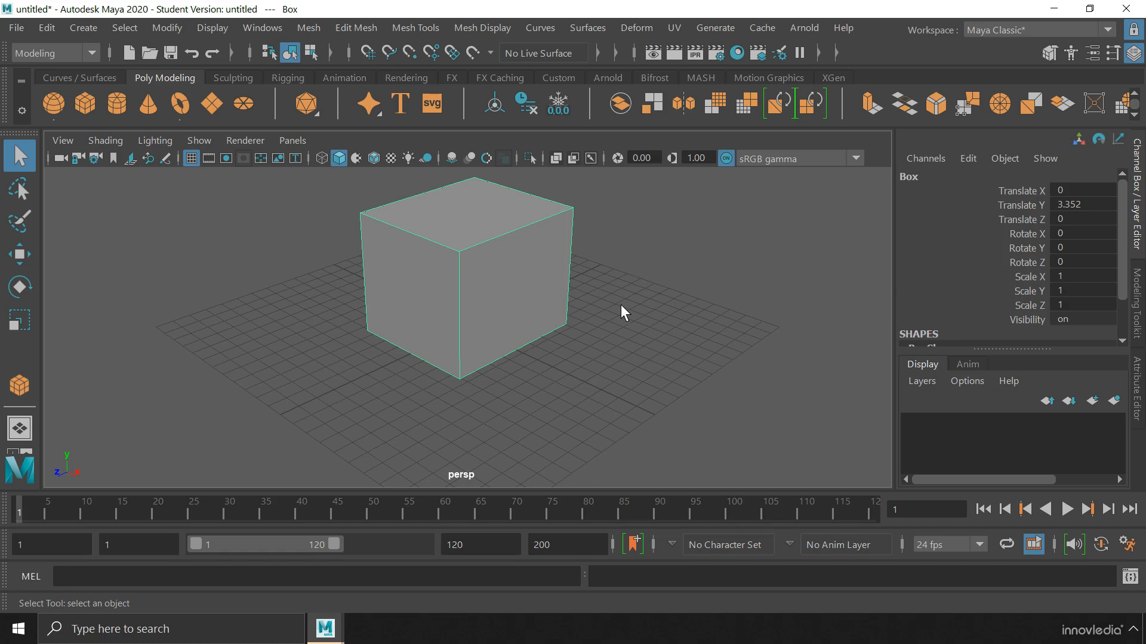
- Turn the box's visibility off and back on
{"action": "double_click", "coordinate": [1062, 320]}
{"action": "type", "text": "0"}
{"action": "key", "text": "Return"}
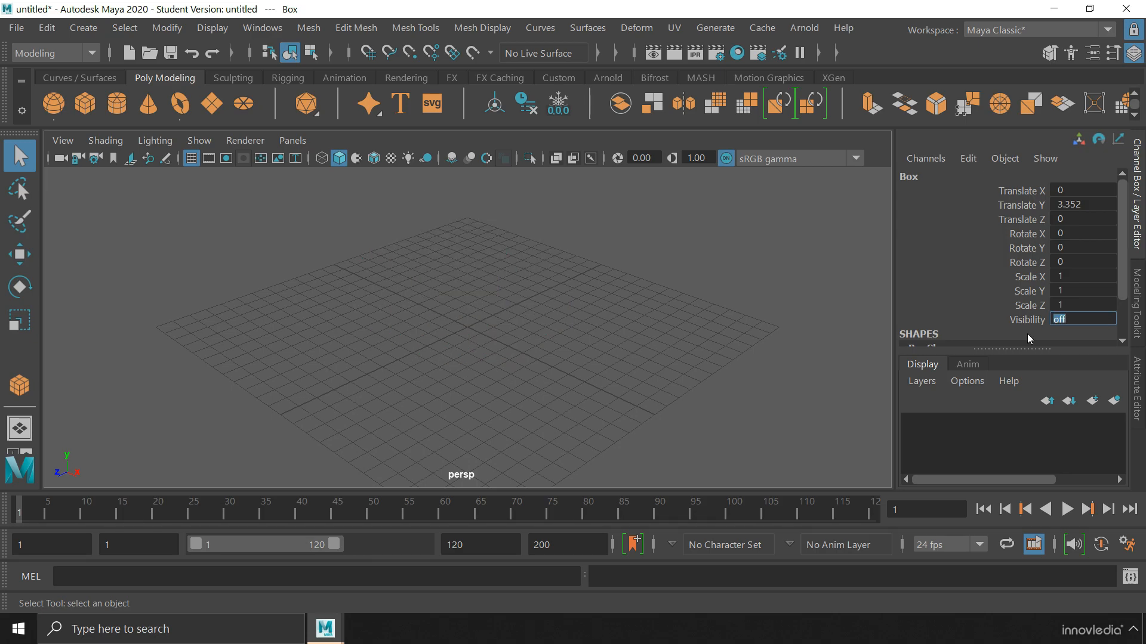
{"action": "type", "text": "1"}
{"action": "key", "text": "Return"}
{"action": "left_click", "coordinate": [1027, 334]}
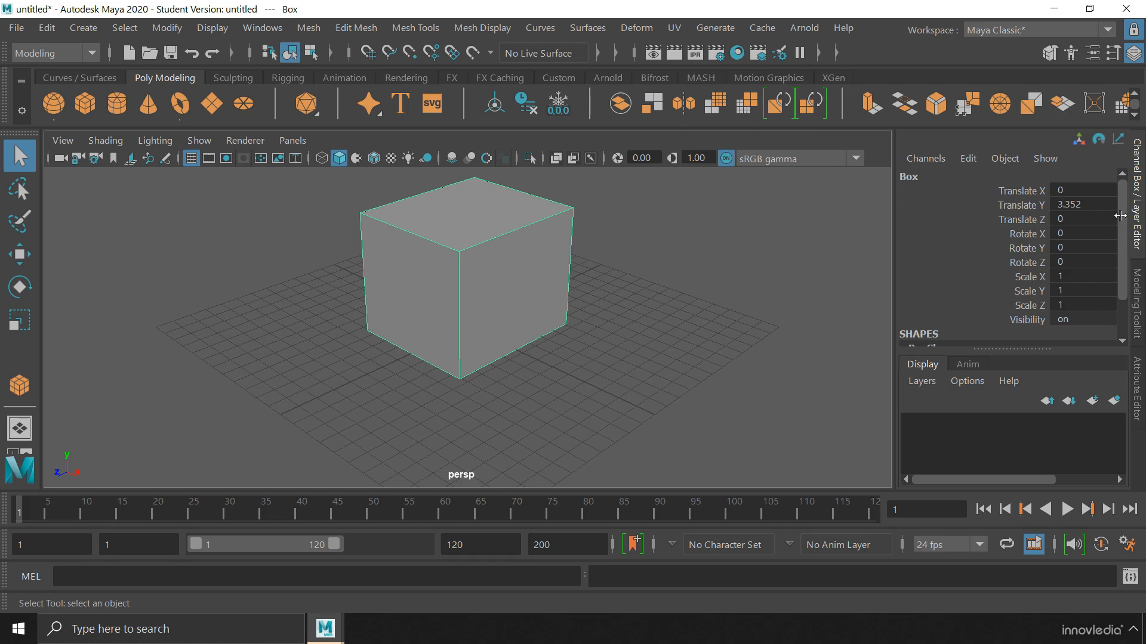
- Expand the box's polyCube1 input settings and set its width, height and depth to 5
{"action": "left_click_drag", "start_coordinate": [1121, 216], "coordinate": [1122, 268]}
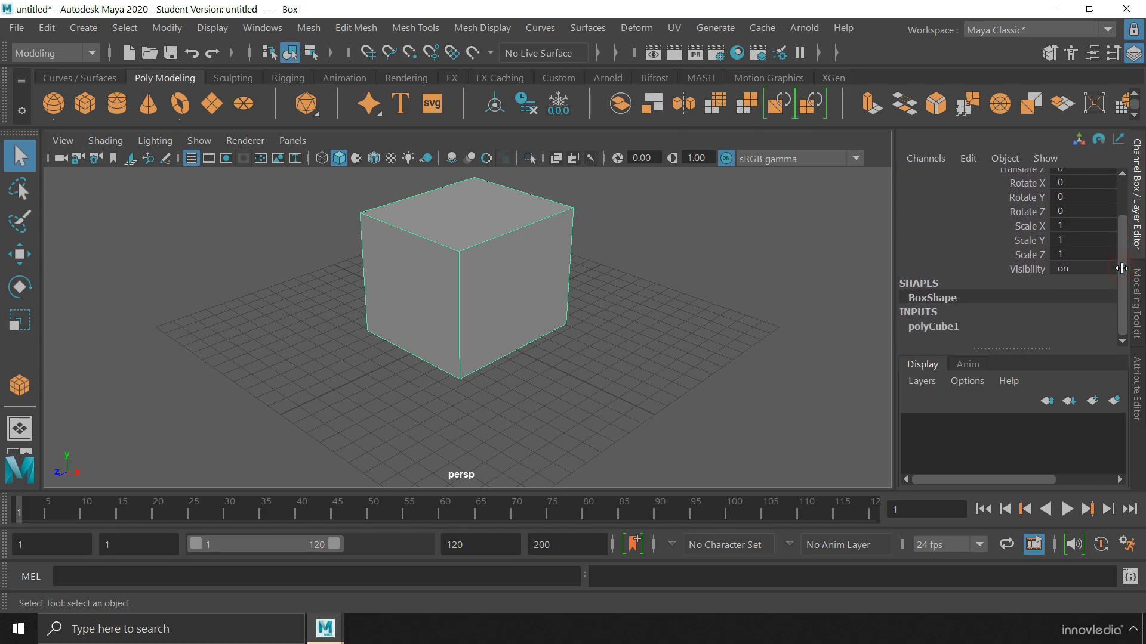
{"action": "left_click", "coordinate": [952, 328]}
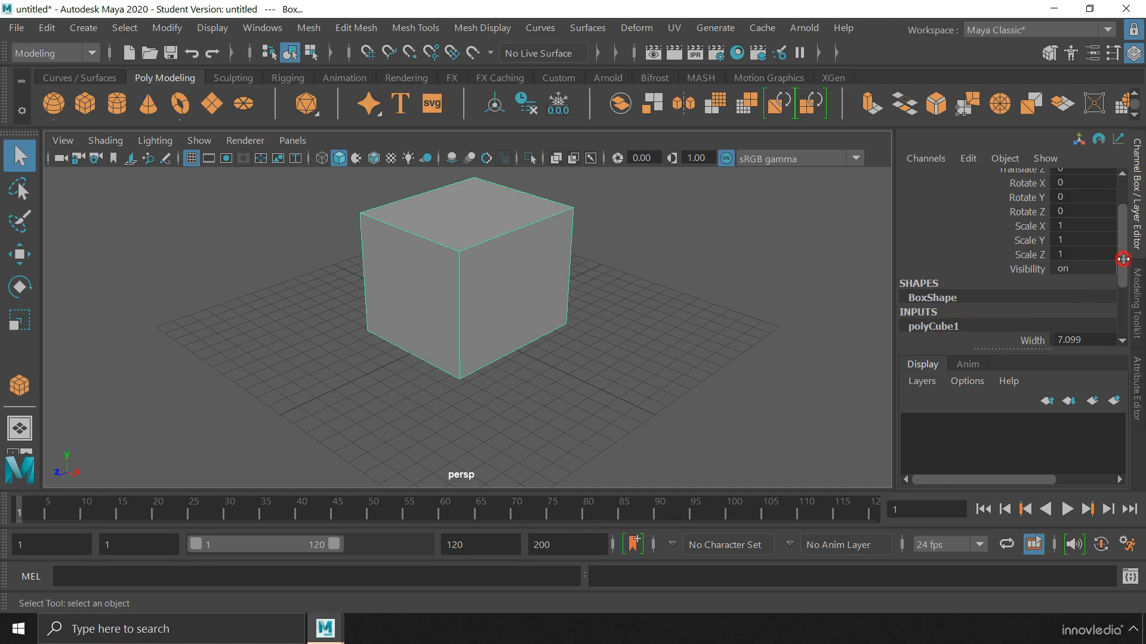
{"action": "left_click_drag", "start_coordinate": [1122, 263], "coordinate": [1122, 311]}
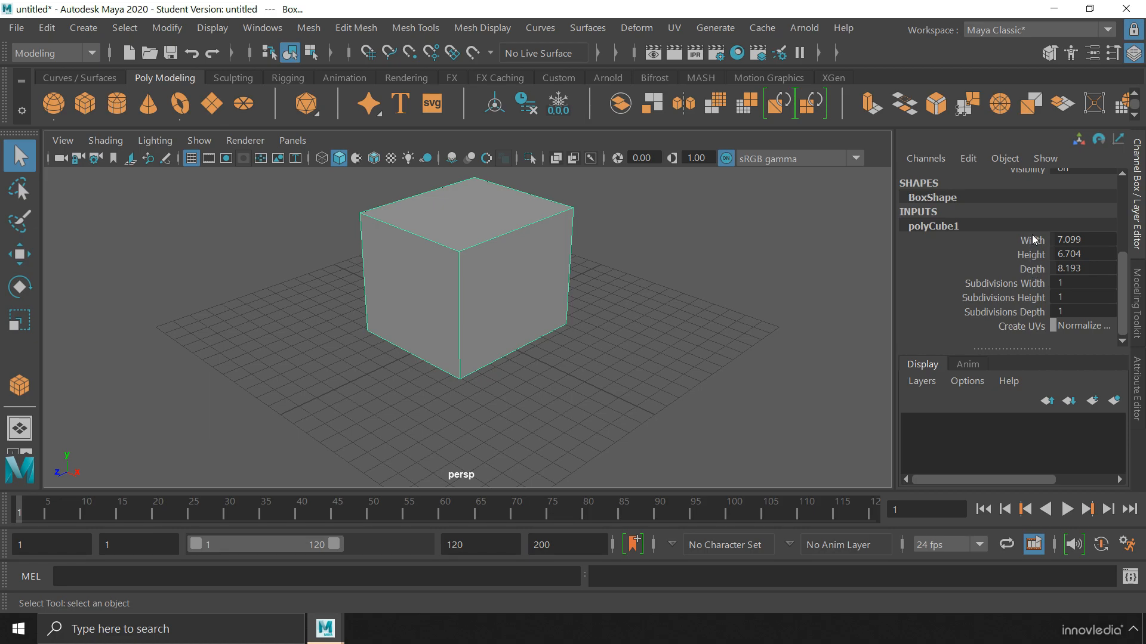
{"action": "left_click", "coordinate": [1076, 241]}
{"action": "type", "text": "5"}
{"action": "key", "text": "Return"}
{"action": "left_click", "coordinate": [1076, 255]}
{"action": "type", "text": "5"}
{"action": "key", "text": "Return"}
{"action": "left_click", "coordinate": [1077, 266]}
{"action": "type", "text": "5"}
{"action": "key", "text": "Return"}
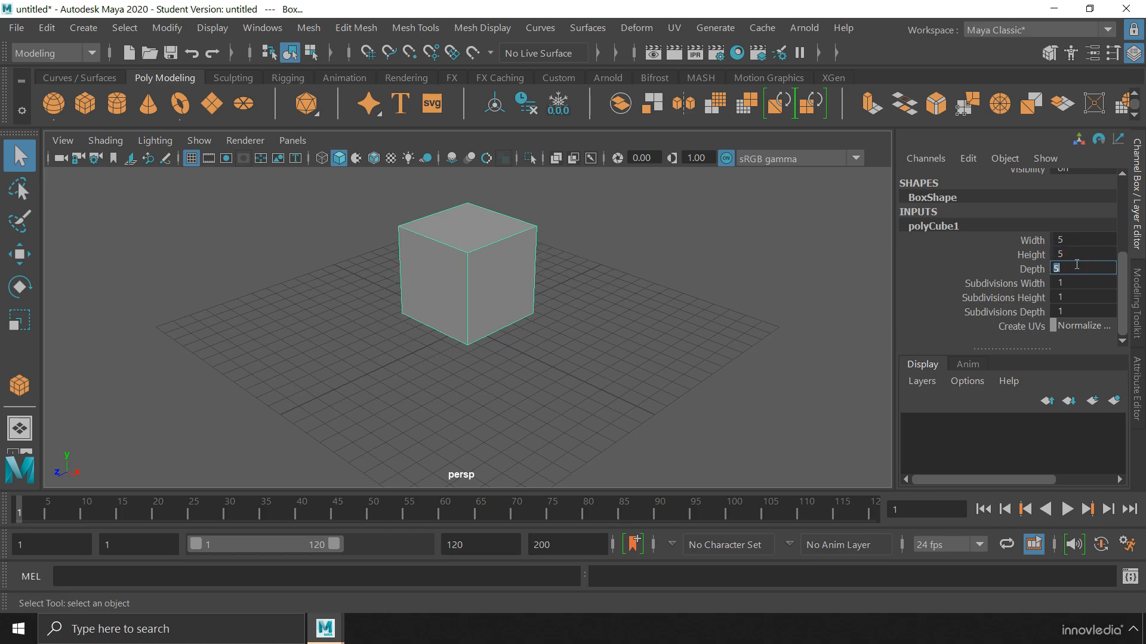
- Set the box's width, height and depth subdivisions to 3
{"action": "left_click_drag", "start_coordinate": [1071, 283], "coordinate": [1071, 310]}
{"action": "type", "text": "3"}
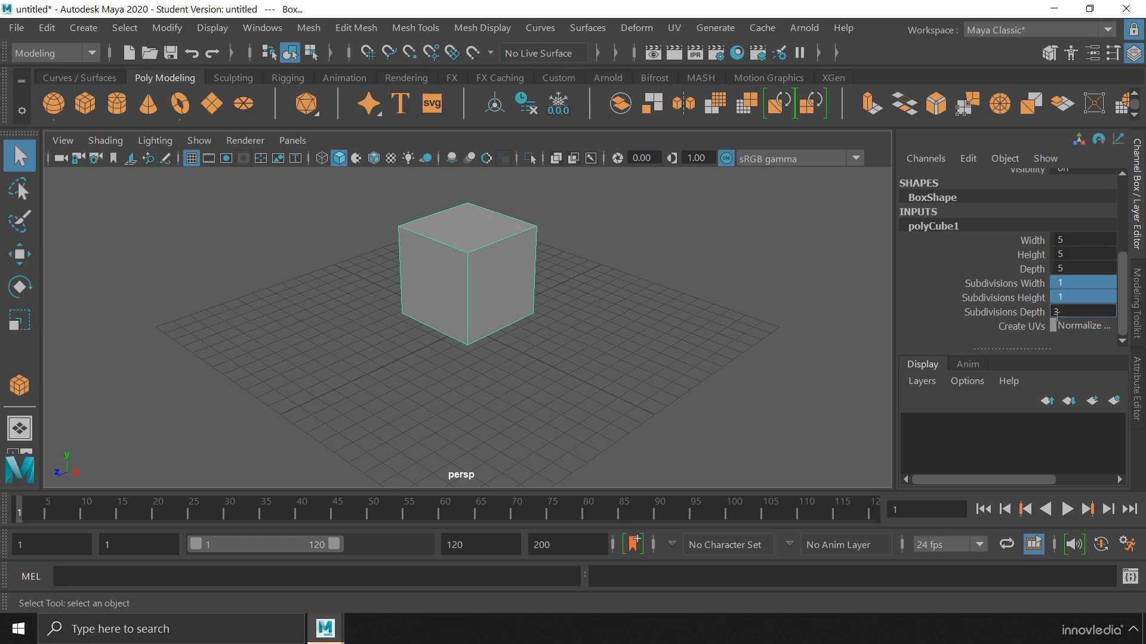
{"action": "left_click", "coordinate": [1021, 343]}
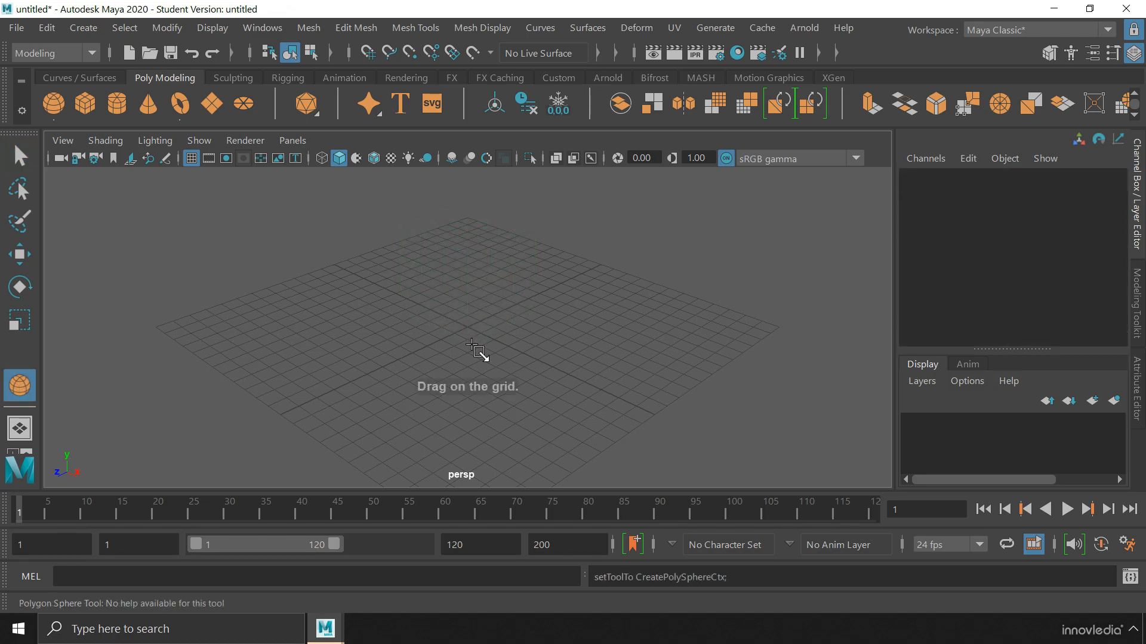
- Draw a polygon sphere near the centre of the grid and set its radius to 4
{"action": "left_click_drag", "start_coordinate": [467, 345], "coordinate": [579, 347]}
{"action": "scroll", "coordinate": [997, 325], "scroll_direction": "down", "scroll_amount": 3}
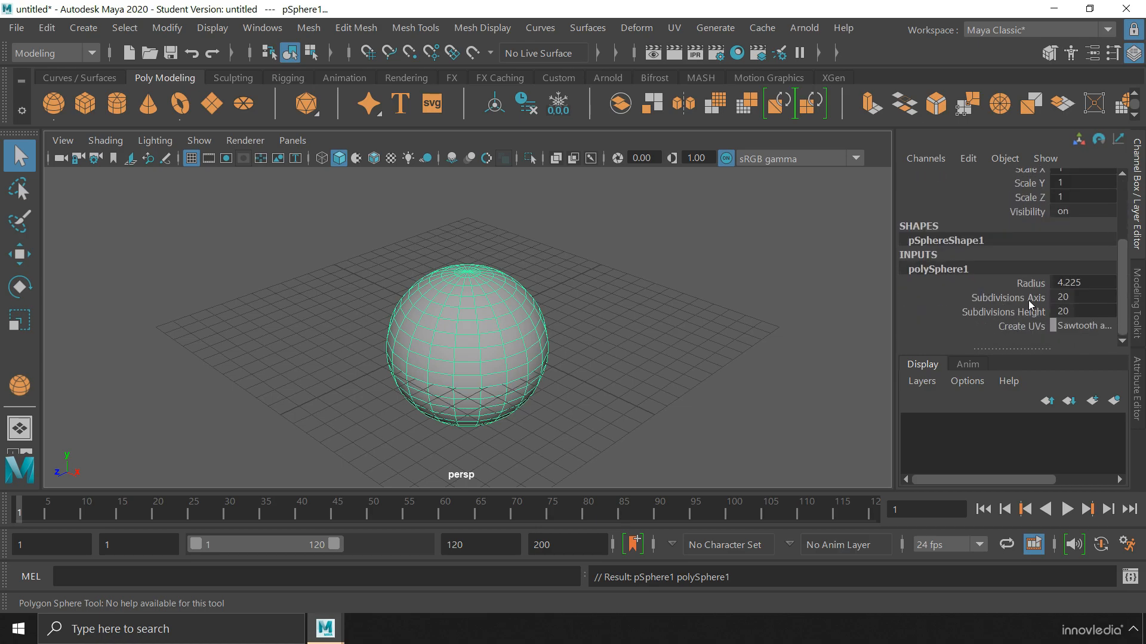
{"action": "left_click", "coordinate": [1037, 282]}
{"action": "mouse_move", "coordinate": [845, 306]}
{"action": "middle_mouse_down"}
{"action": "mouse_move", "coordinate": [825, 299]}
{"action": "mouse_move", "coordinate": [844, 307]}
{"action": "middle_mouse_up"}
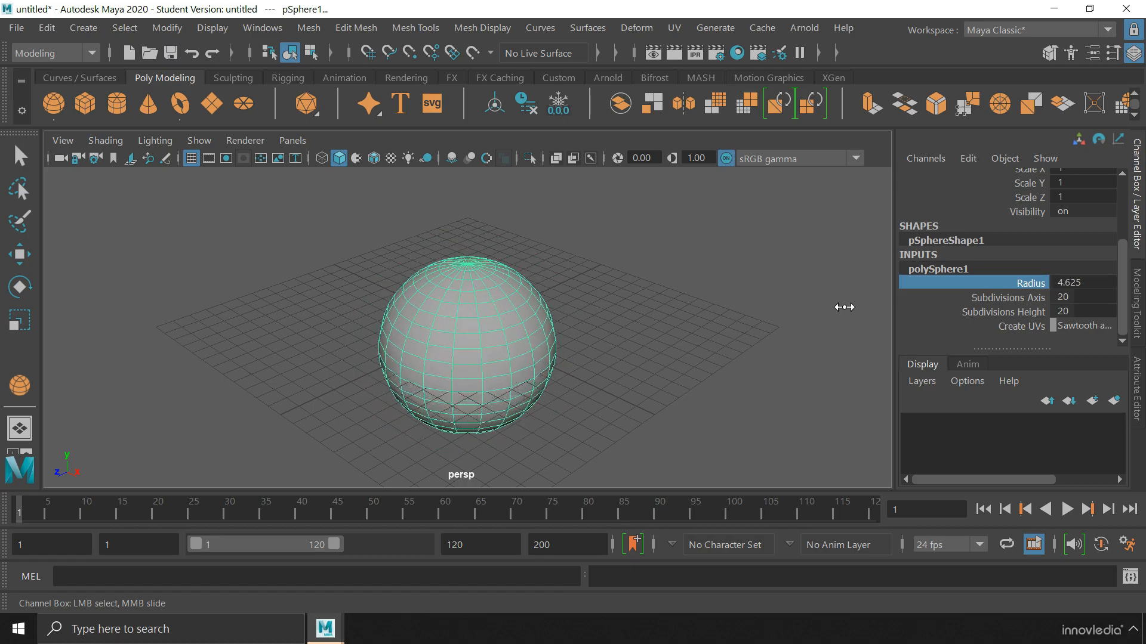
{"action": "left_click", "coordinate": [1073, 281]}
{"action": "type", "text": "4"}
{"action": "key", "text": "Return"}
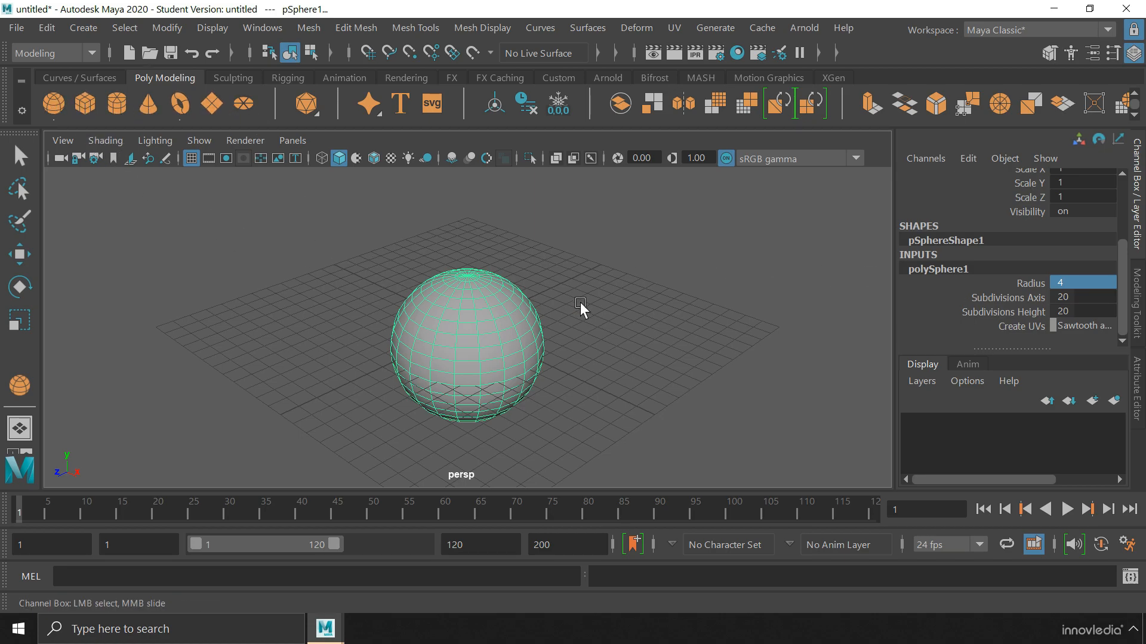
- Show the sphere's transform attributes in the Attribute Editor and rename the sphere as Ball
{"action": "left_click", "coordinate": [1138, 379]}
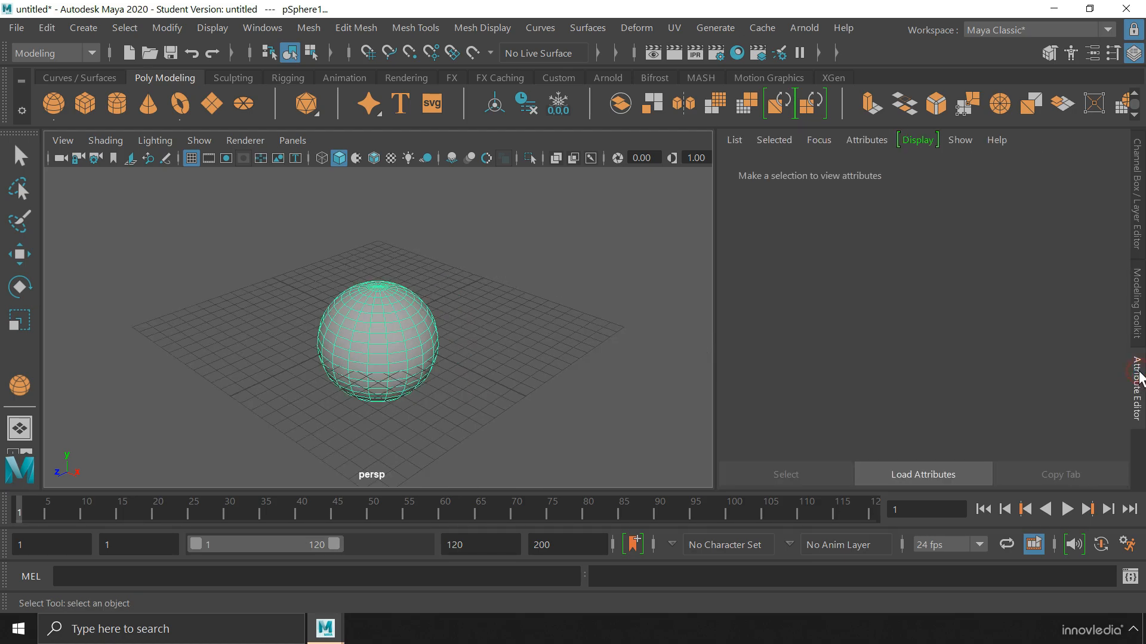
{"action": "left_click", "coordinate": [766, 172]}
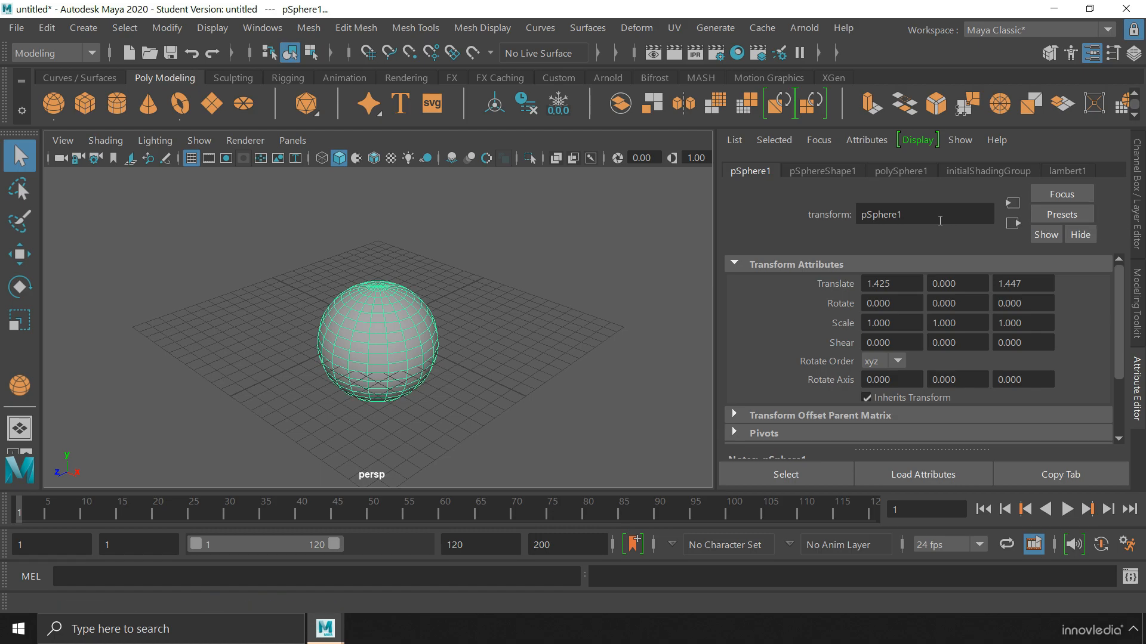
{"action": "left_click_drag", "start_coordinate": [908, 215], "coordinate": [852, 208]}
{"action": "type", "text": "Ball"}
{"action": "key", "text": "Return"}
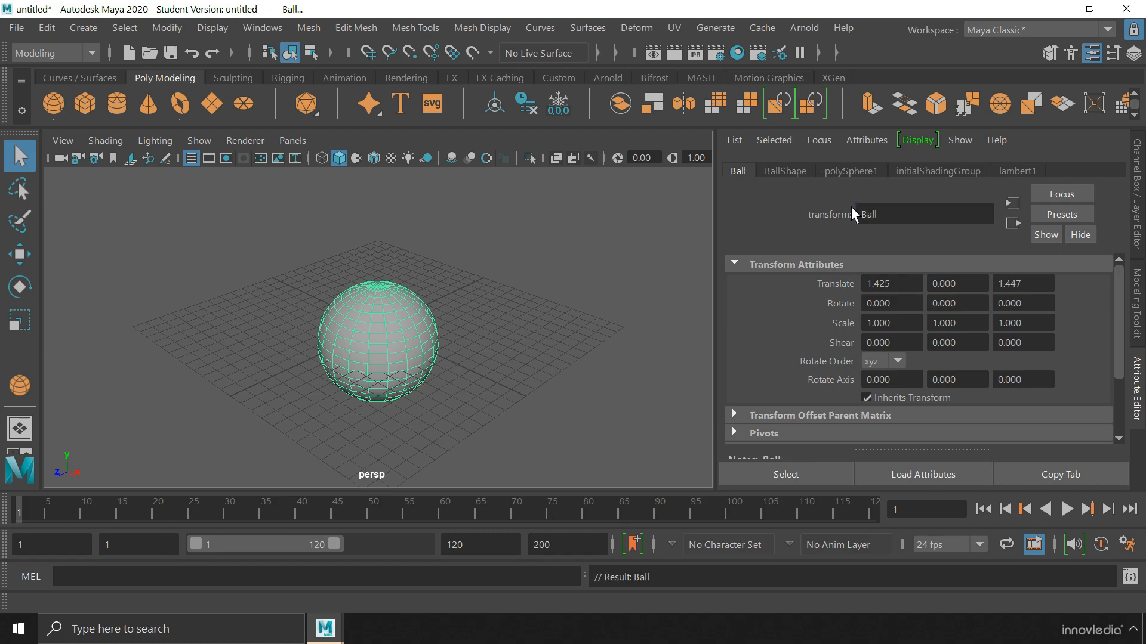
- Set the ball's Y translation to 1 and its X rotation to 30 degrees
{"action": "double_click", "coordinate": [970, 287]}
{"action": "type", "text": "1"}
{"action": "key", "text": "Return"}
{"action": "double_click", "coordinate": [883, 304]}
{"action": "type", "text": "30"}
{"action": "key", "text": "Return"}
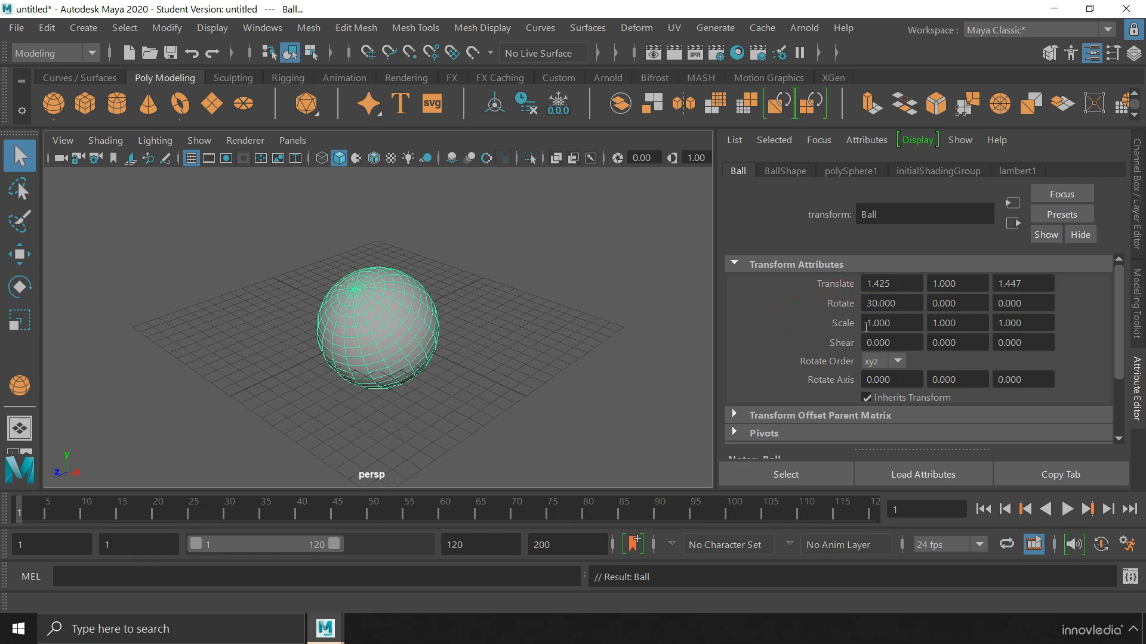
{"action": "left_click", "coordinate": [901, 345]}
{"action": "left_click", "coordinate": [899, 359]}
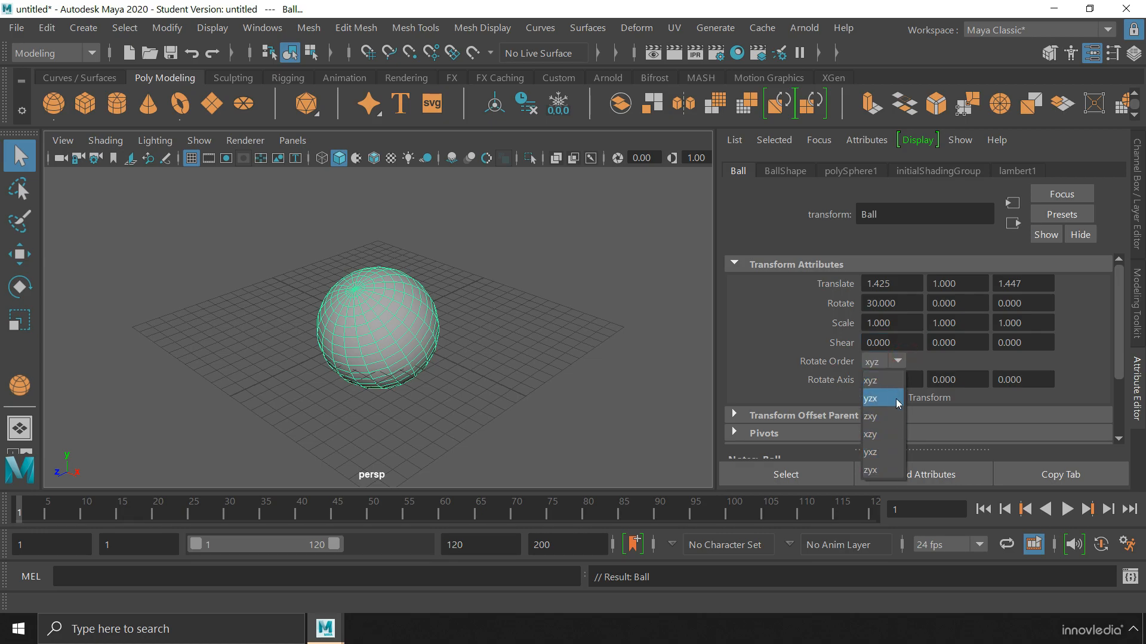
{"action": "left_click", "coordinate": [926, 361]}
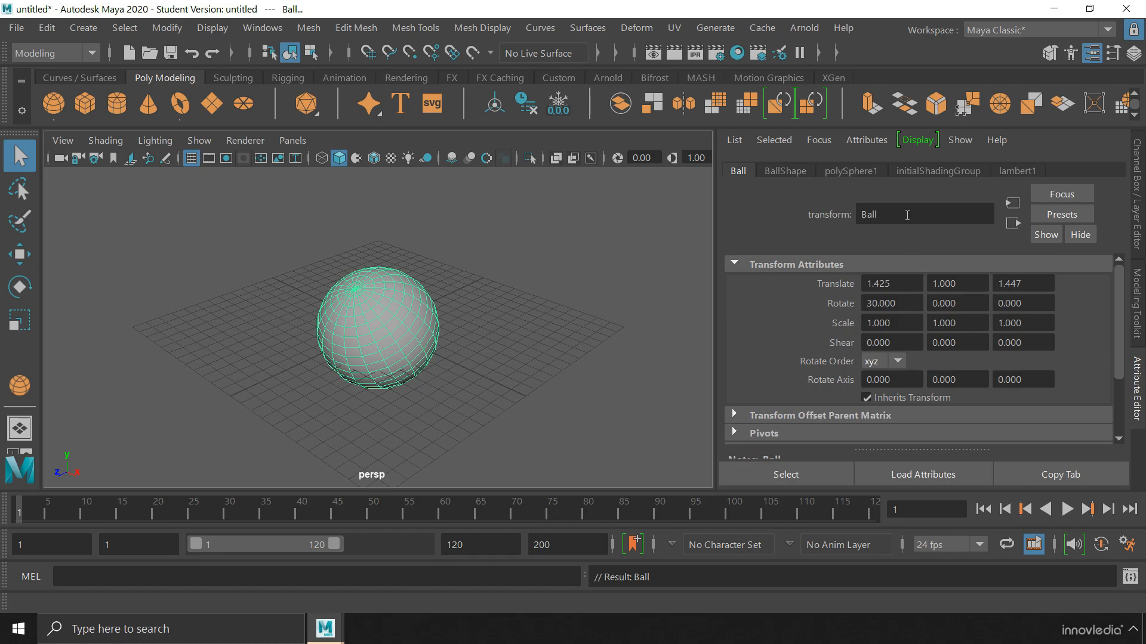
- Set the ball's radius to 5 in its polySphere1 attributes
{"action": "left_click", "coordinate": [871, 170]}
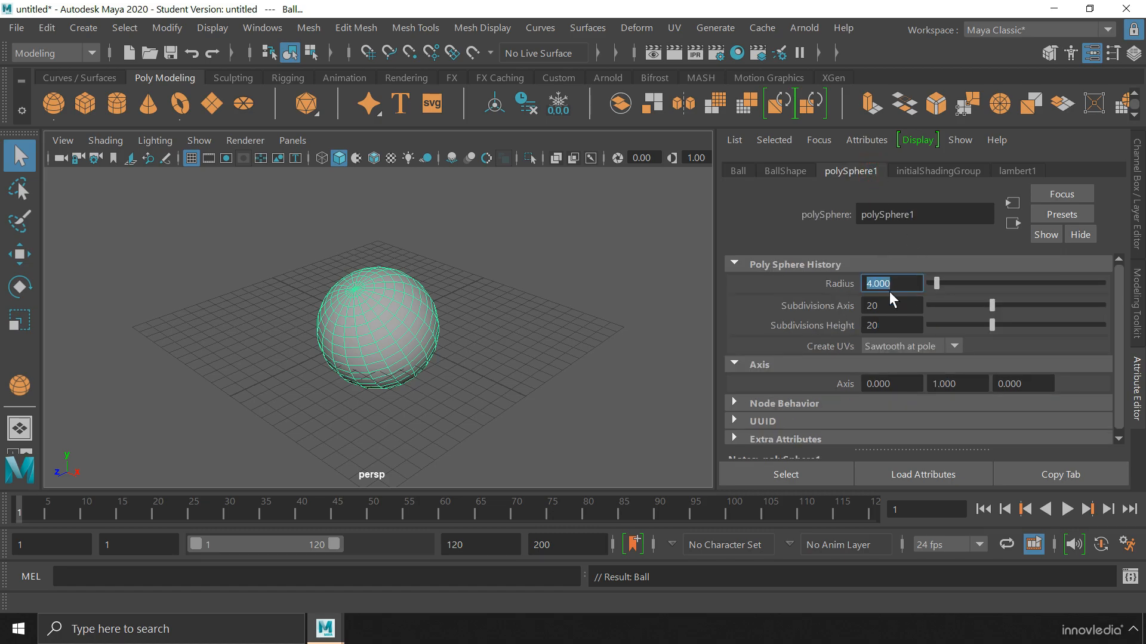
{"action": "type", "text": "5"}
{"action": "key", "text": "Return"}
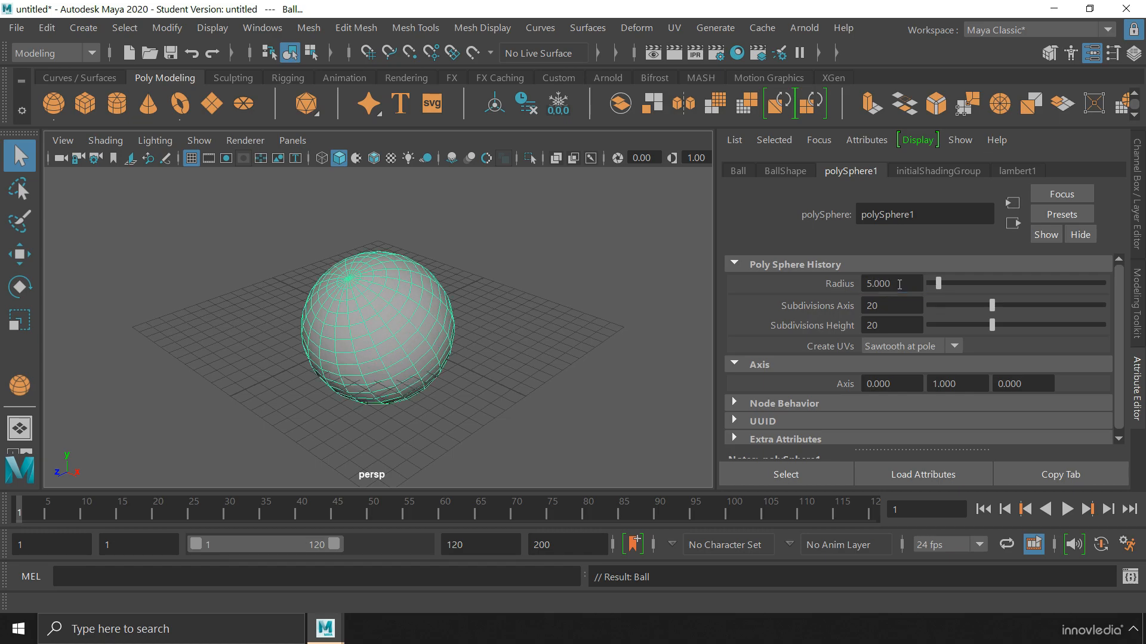
- Change the color of the ball's lambert1 material to yellow
{"action": "left_click", "coordinate": [1009, 171]}
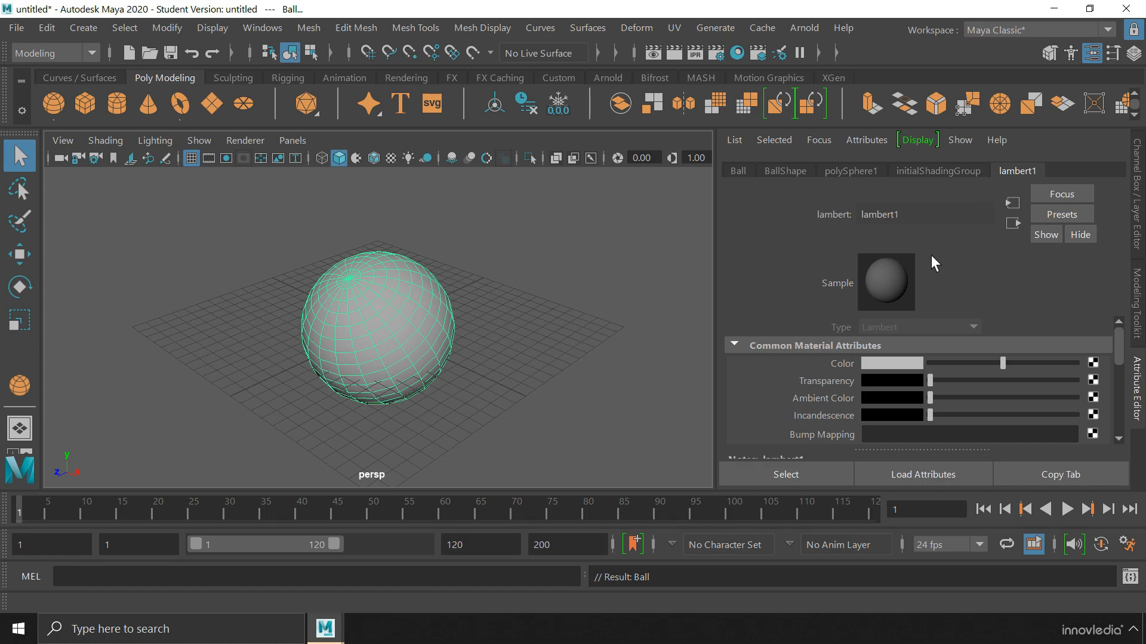
{"action": "left_click", "coordinate": [911, 365]}
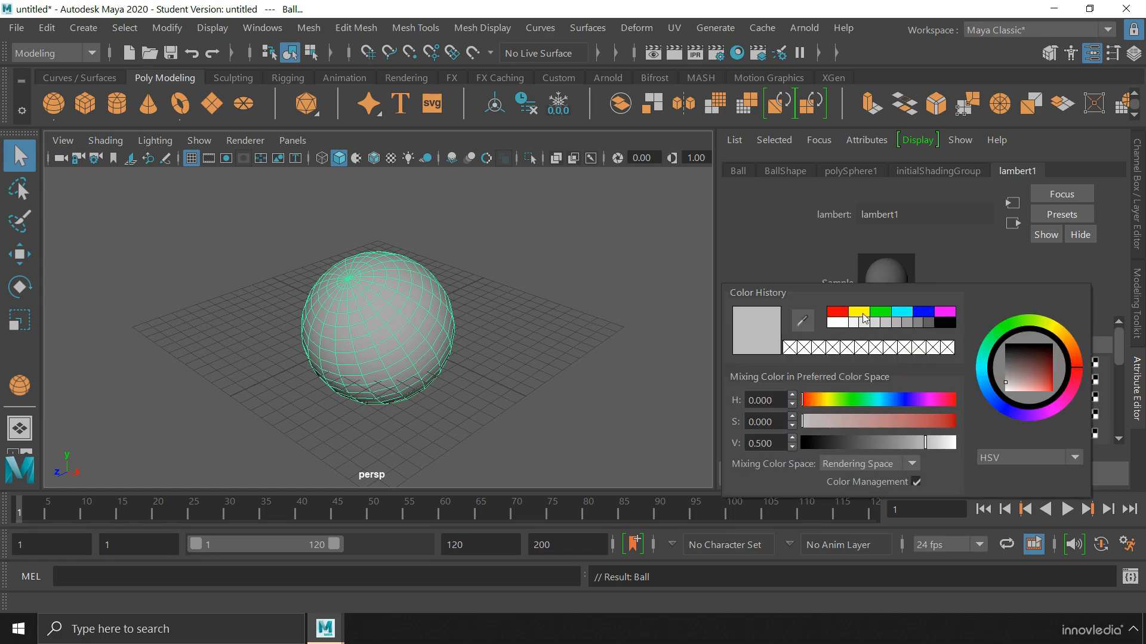
{"action": "left_click", "coordinate": [860, 311]}
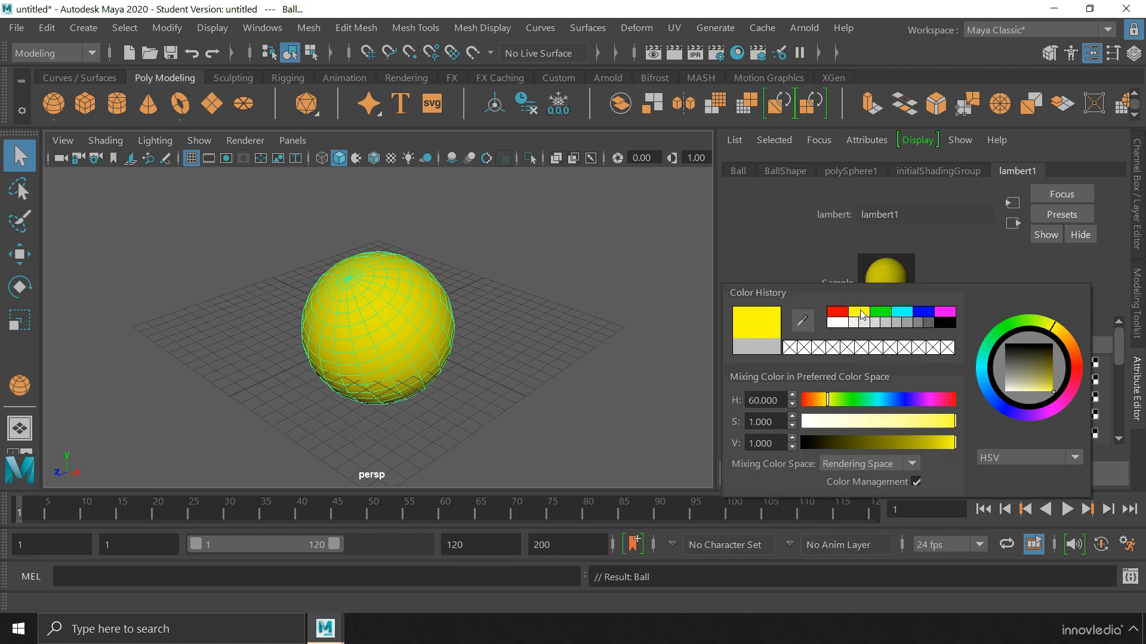
{"action": "left_click", "coordinate": [969, 272]}
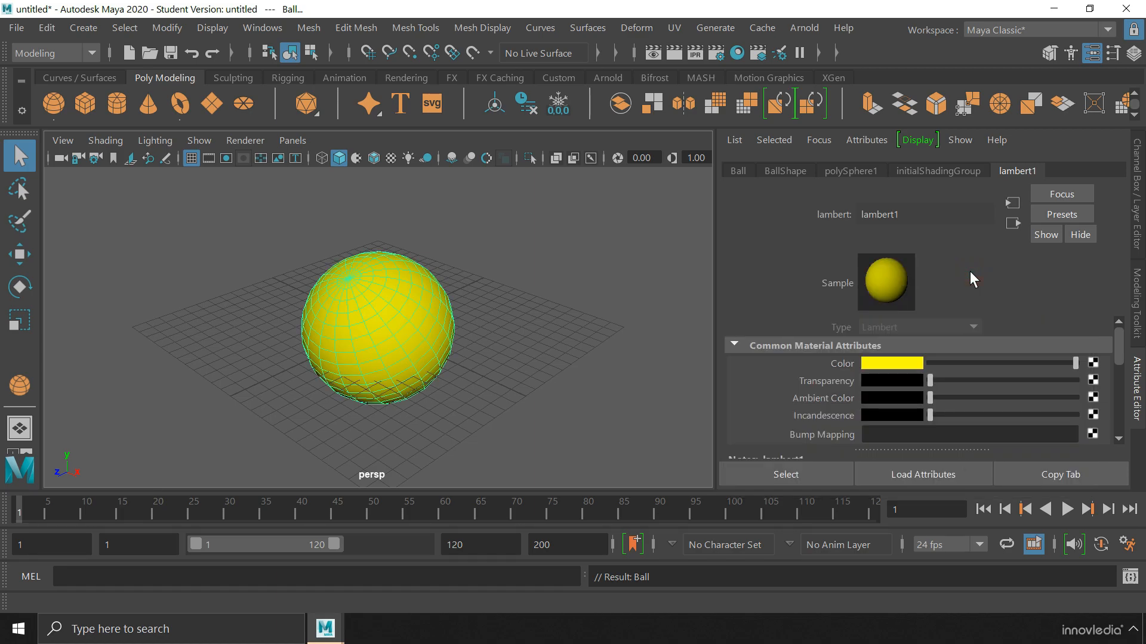